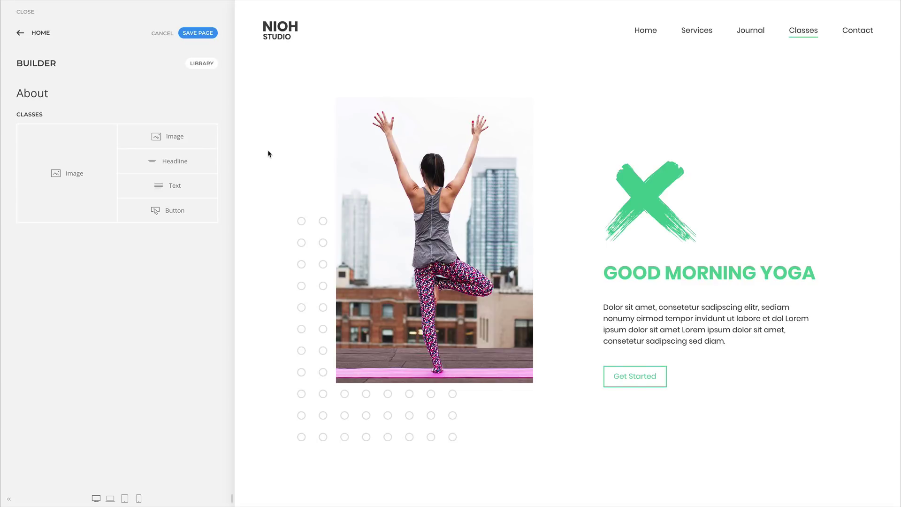
- Select the green X ornament image and drag its Left offset toward -180
click(202, 142)
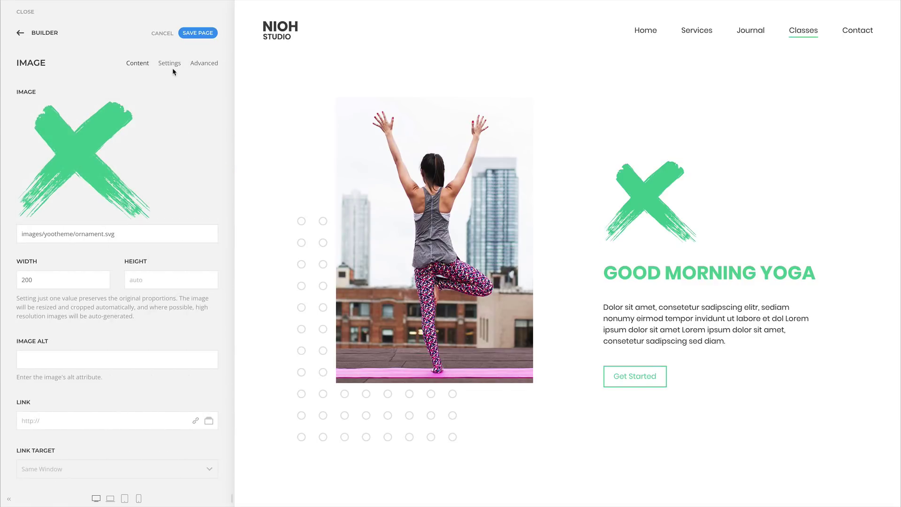
click(173, 68)
click(170, 350)
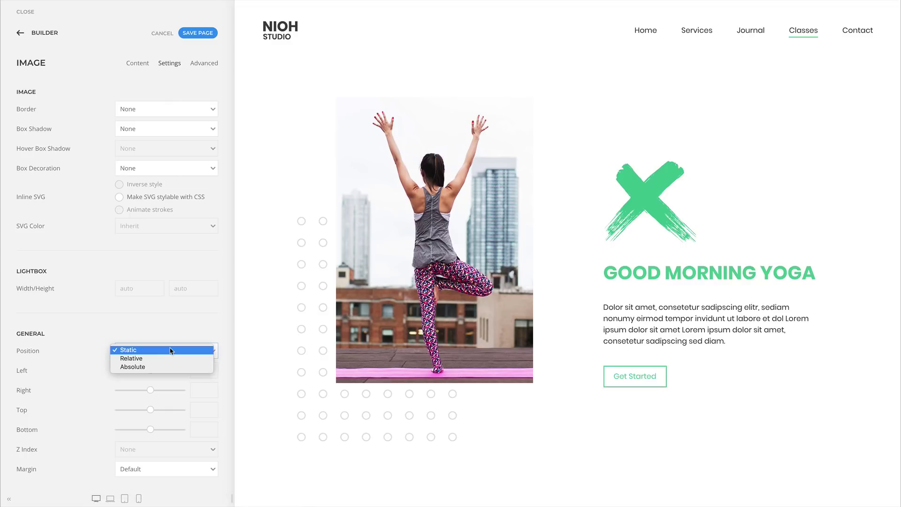
click(170, 358)
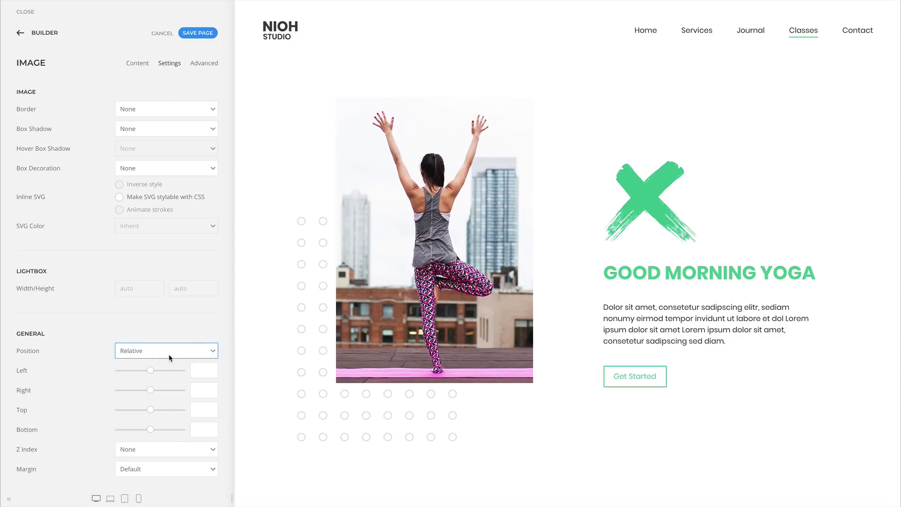
drag(151, 370, 141, 373)
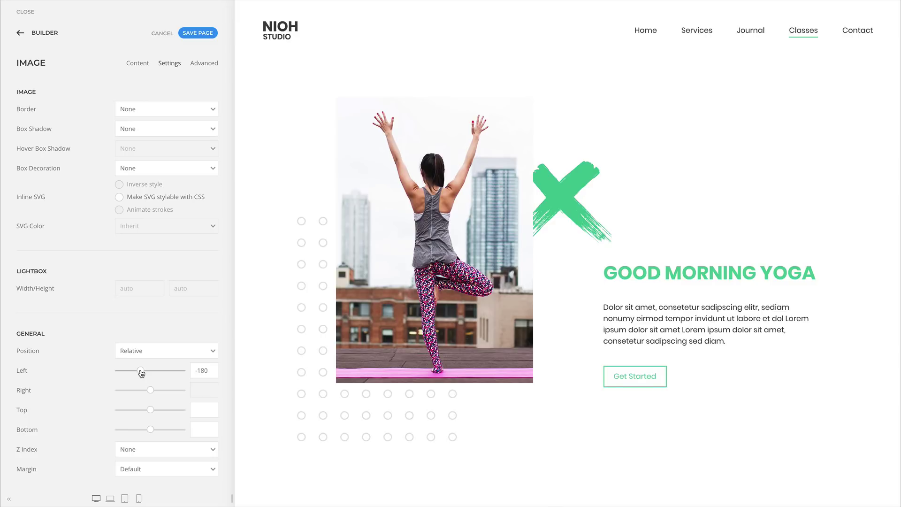
- Set the ornament's Position to Absolute with Z Index 1, then return to the Builder
click(206, 355)
click(205, 360)
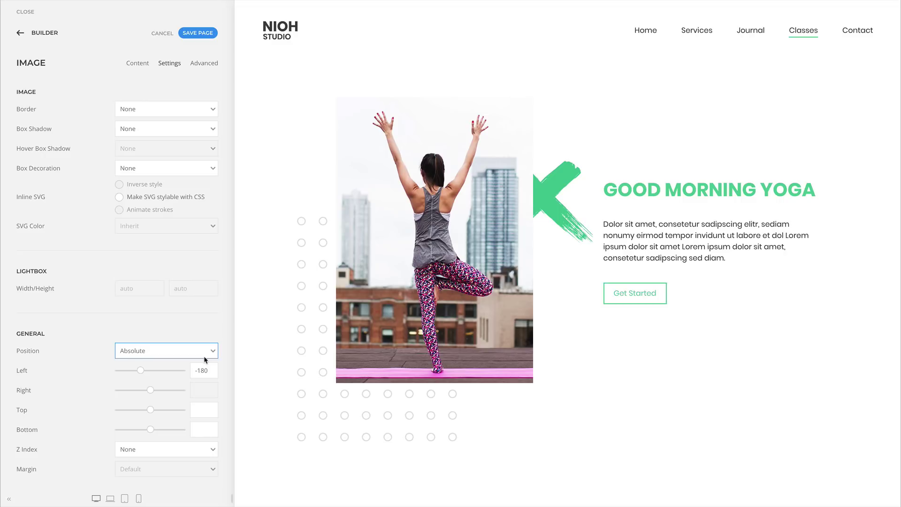
click(196, 448)
click(195, 423)
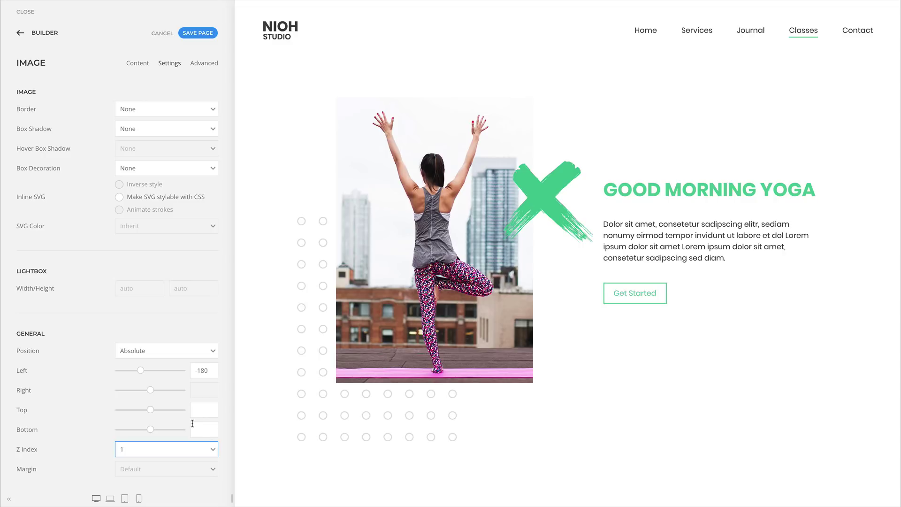
click(44, 33)
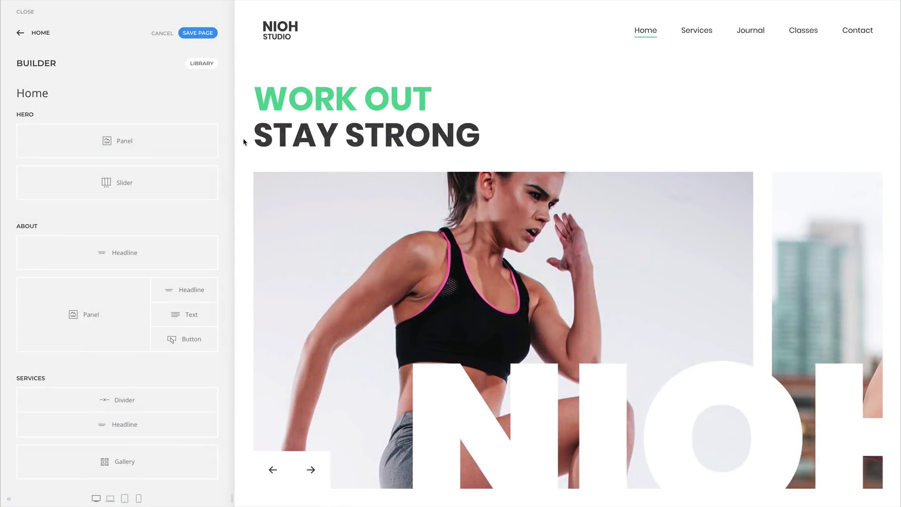
- In the WORK OUT hero panel, keep Title Style Medium and set Meta Style to Small
click(192, 140)
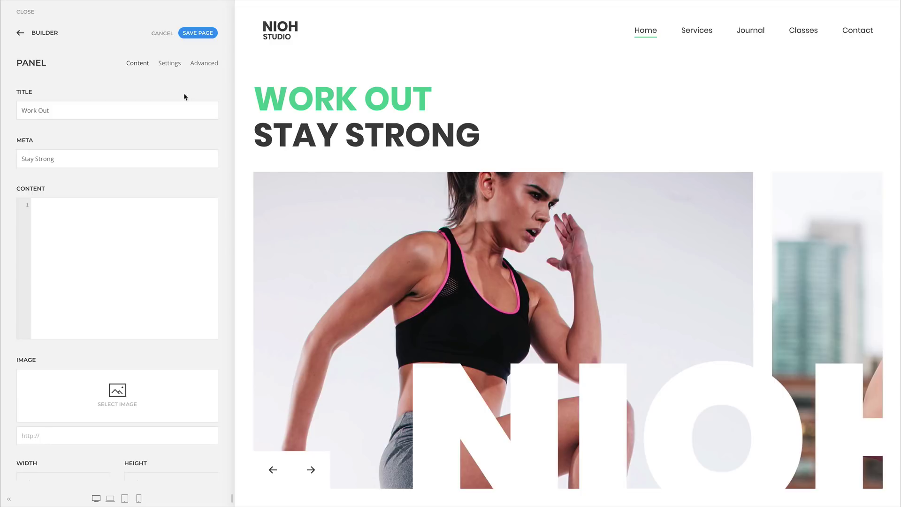
click(179, 65)
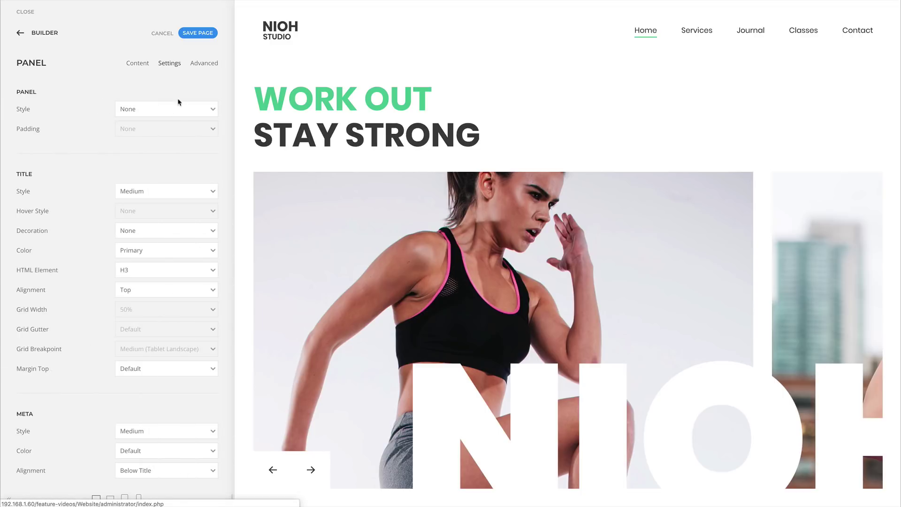
click(171, 191)
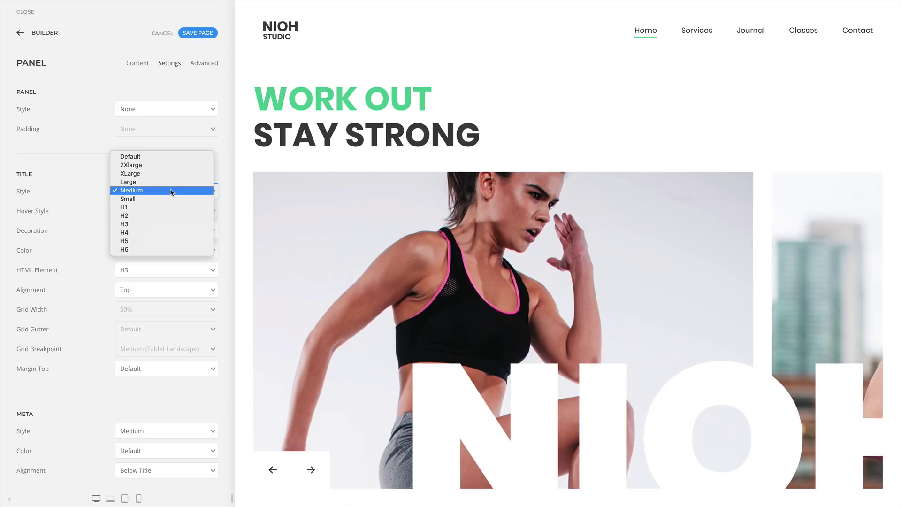
click(171, 191)
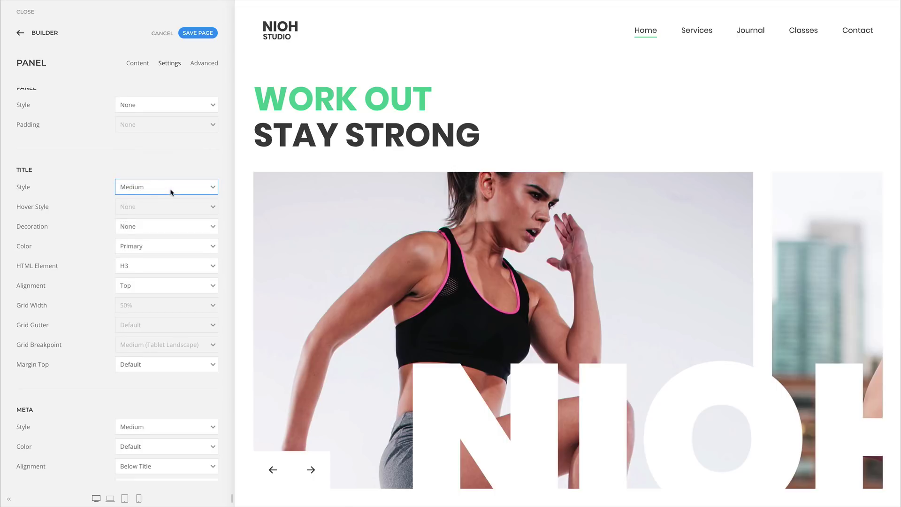
scroll(171, 192, down, 4)
click(169, 254)
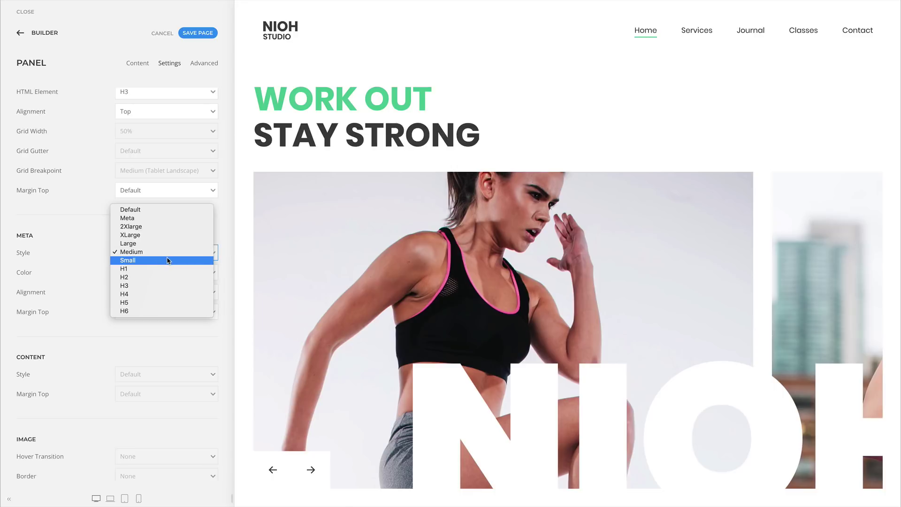
click(168, 260)
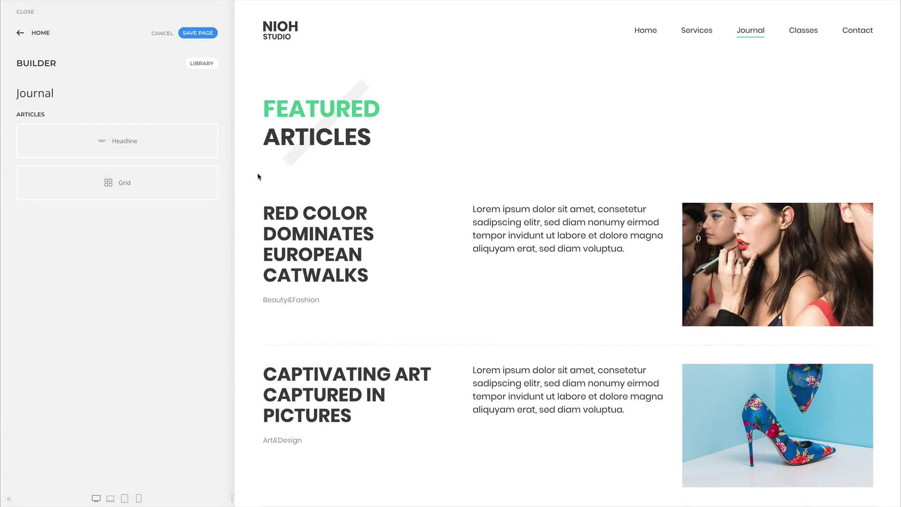
- Set the Journal articles grid's Meta Alignment to Above Content
click(161, 181)
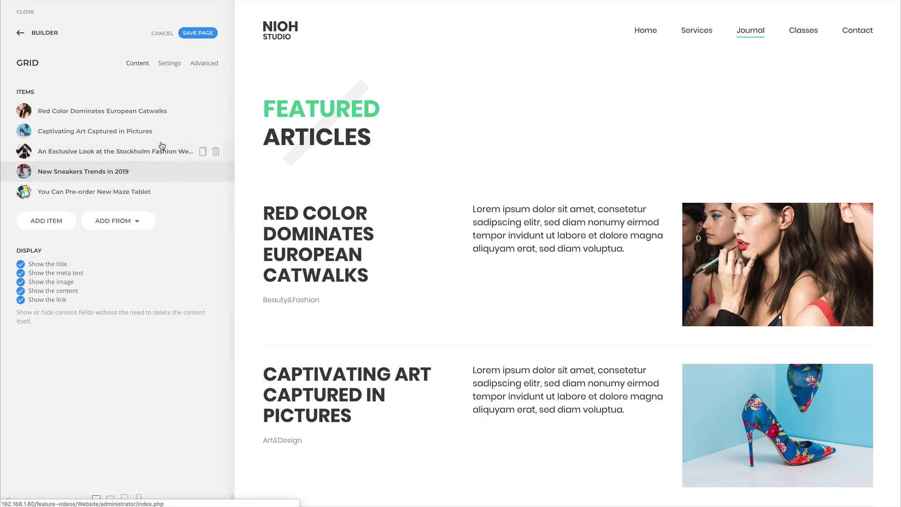
click(168, 64)
scroll(160, 168, down, 15)
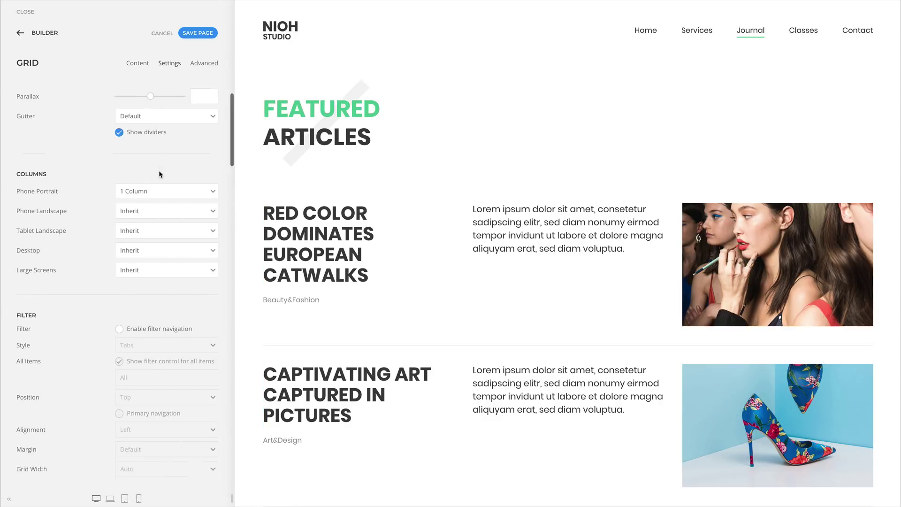
scroll(159, 179, down, 12)
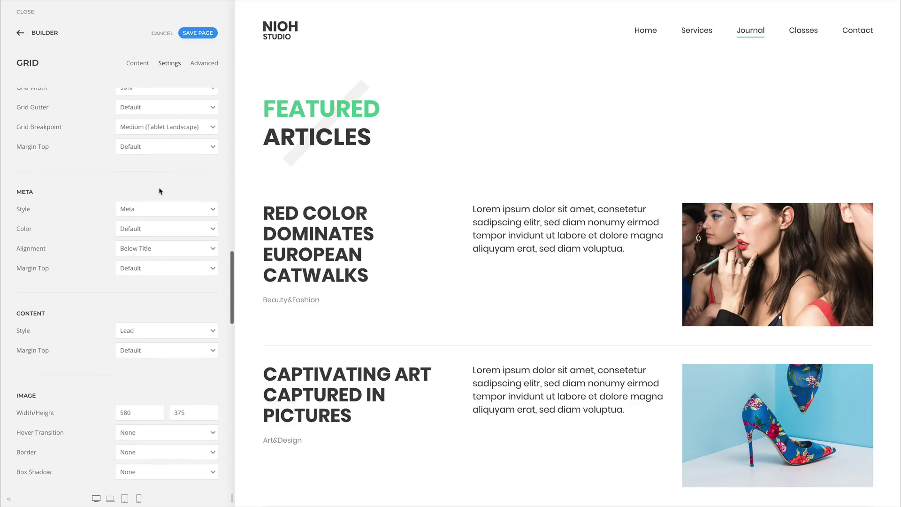
click(156, 248)
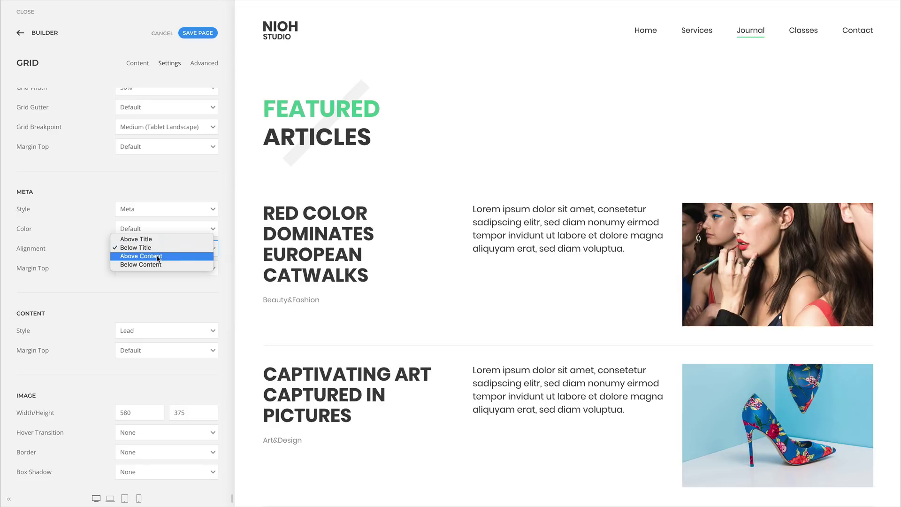
click(158, 257)
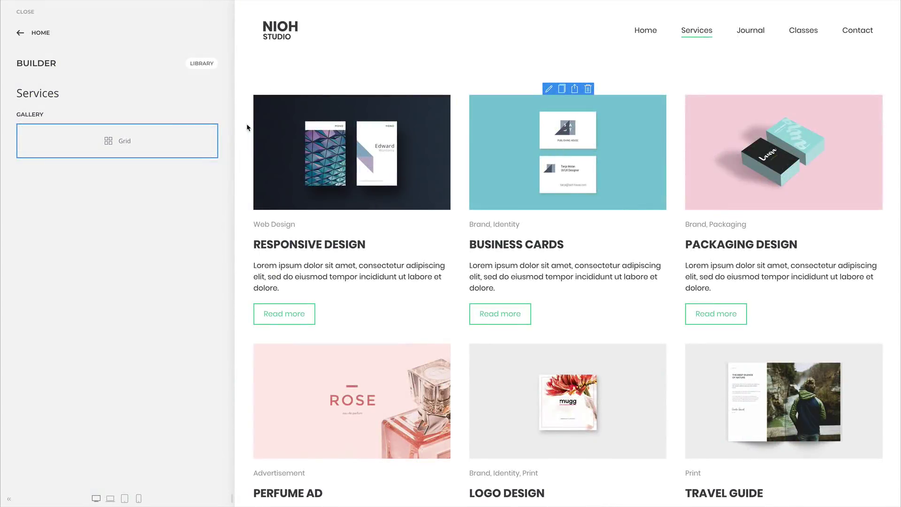
- In the Services gallery grid settings, make each whole grid item the link
click(160, 141)
click(168, 68)
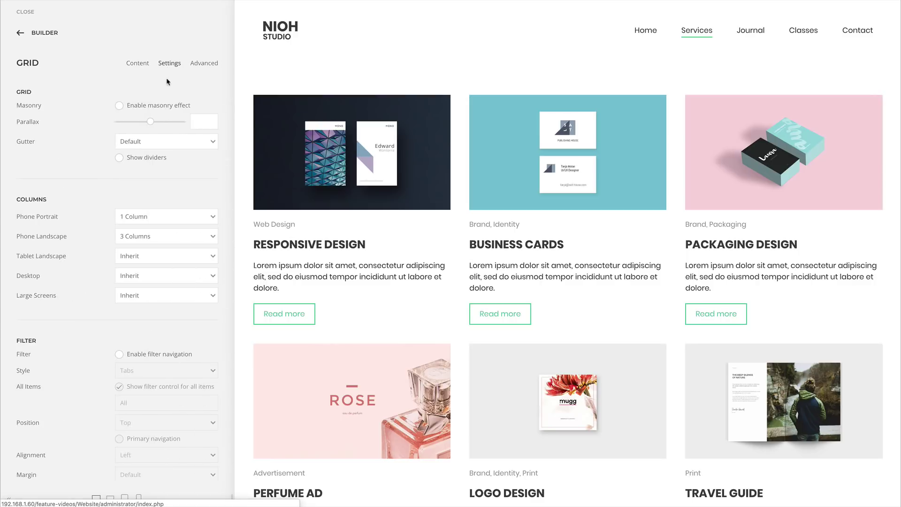
scroll(164, 107, down, 10)
scroll(165, 109, down, 15)
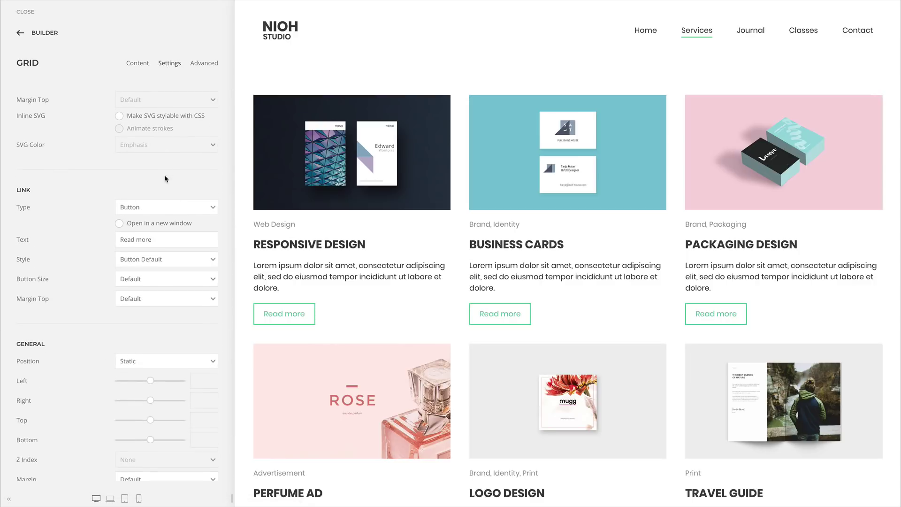
click(167, 207)
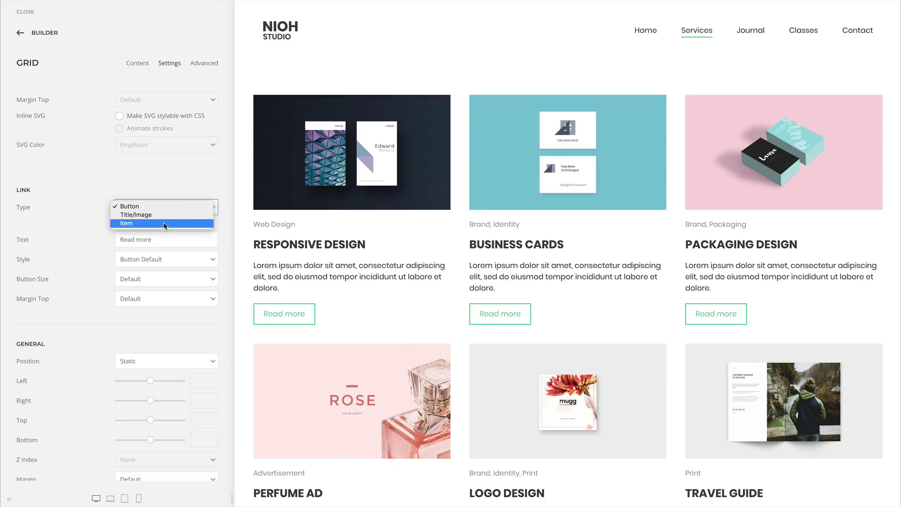
click(165, 224)
- Set Image Hover Transition to Scale Up and Title Hover Style to Heading Link
scroll(164, 226, up, 10)
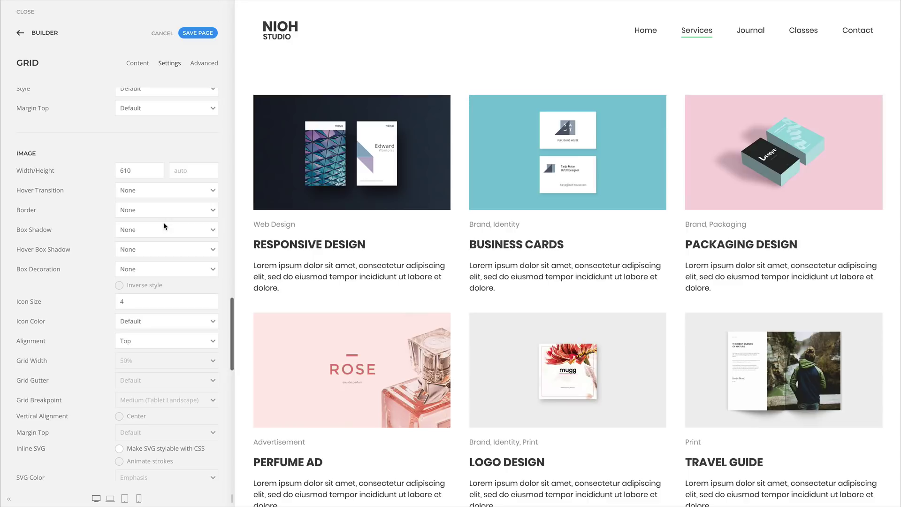
click(165, 190)
click(163, 199)
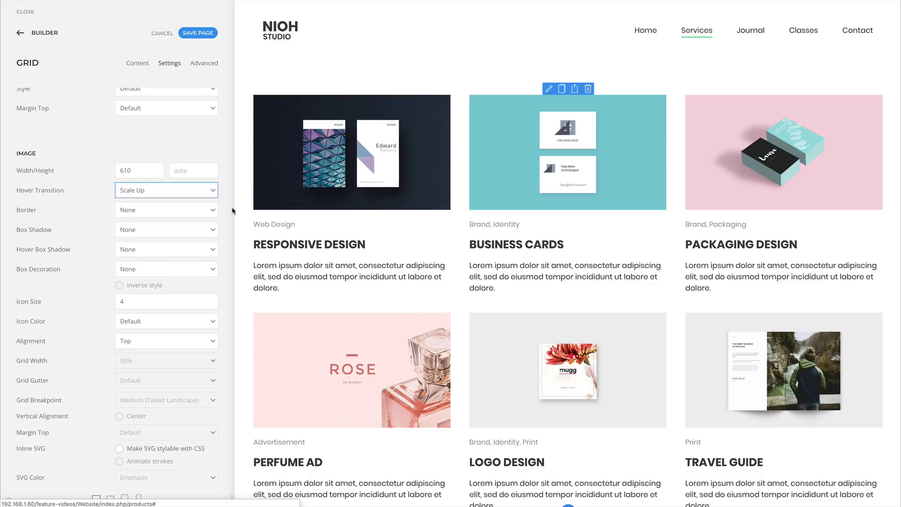
scroll(226, 205, up, 5)
scroll(226, 205, up, 7)
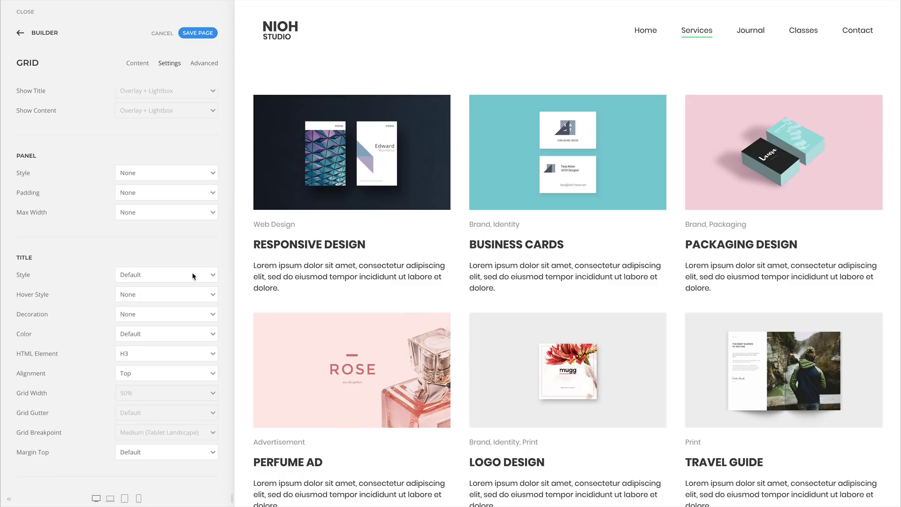
click(187, 295)
click(188, 303)
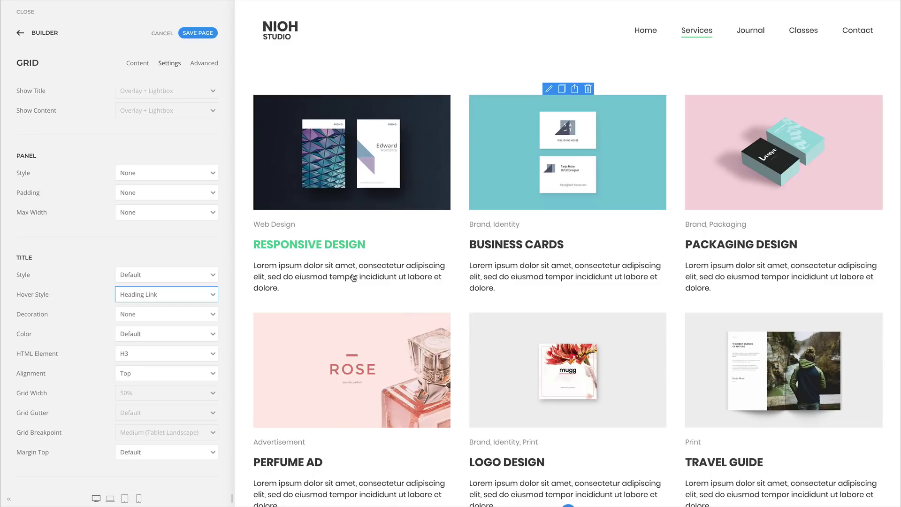
- Change the grid's Link Type to Title/Image instead of whole items
scroll(230, 279, down, 15)
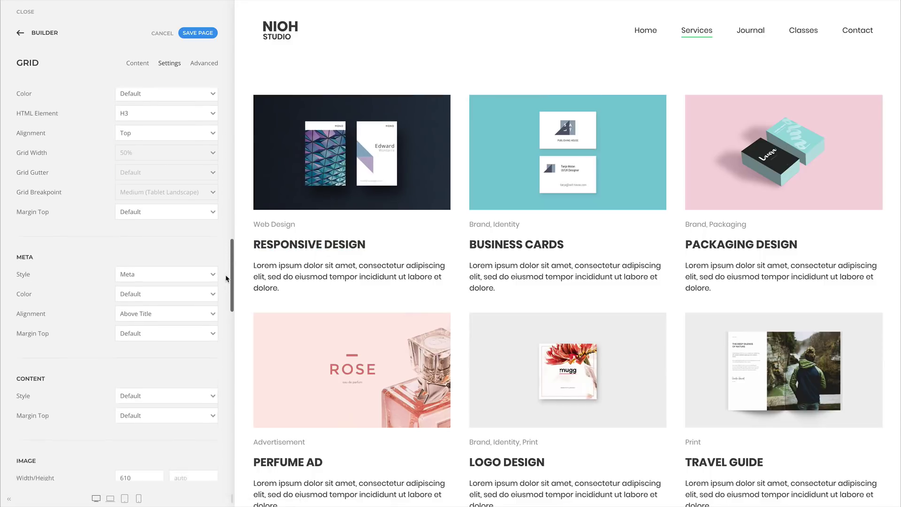
scroll(226, 279, down, 5)
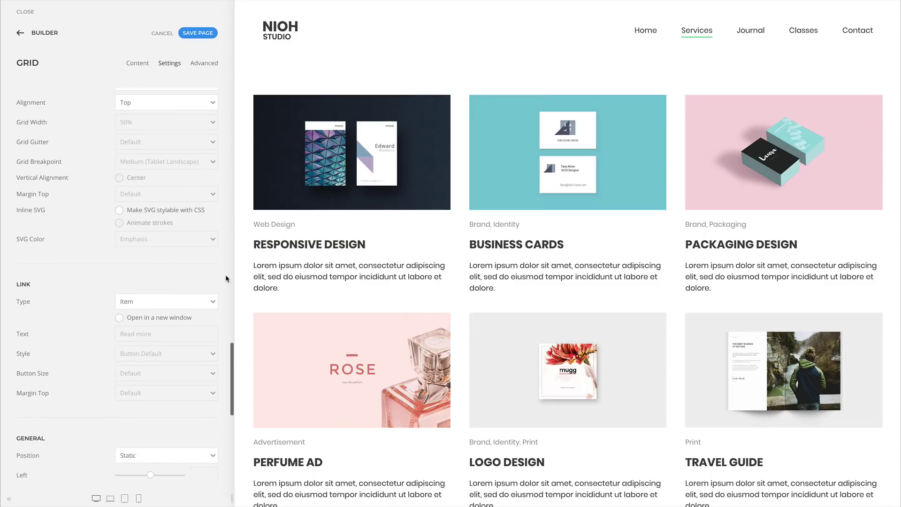
click(209, 302)
click(207, 292)
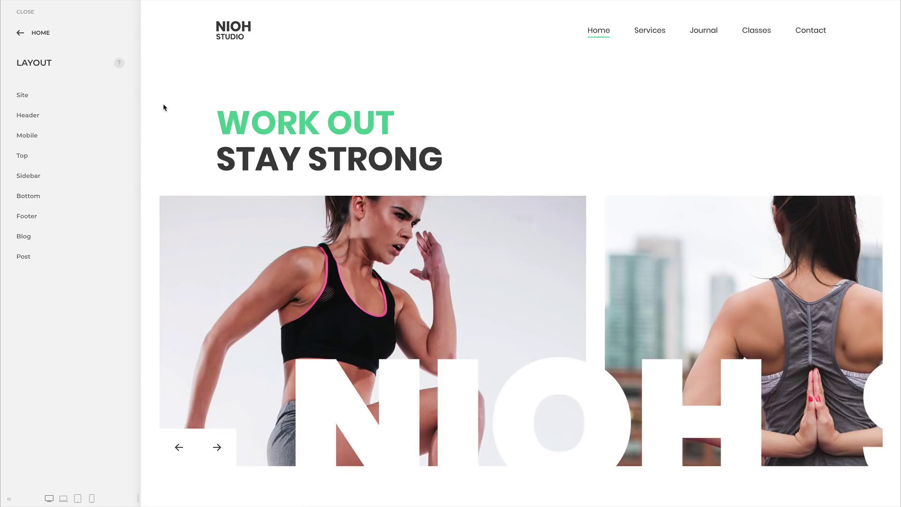
- Set the Header layout's Max Width to Large
click(115, 113)
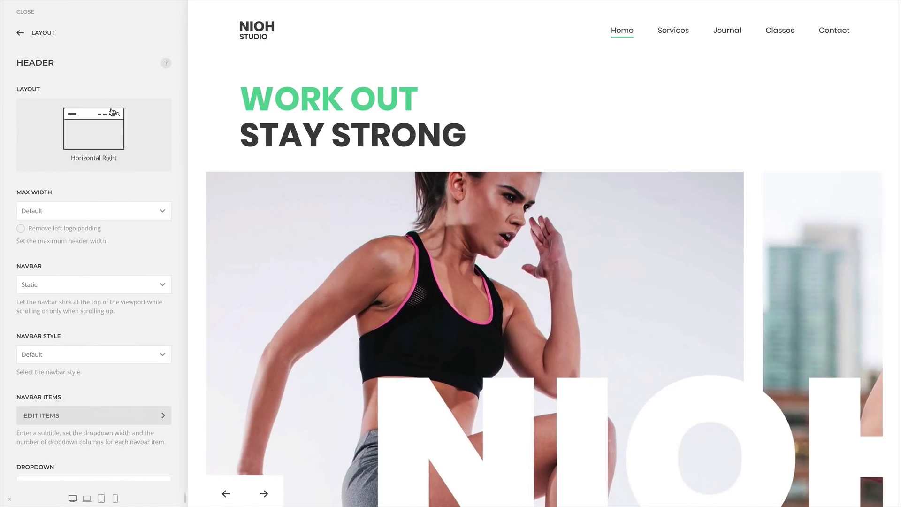
click(100, 211)
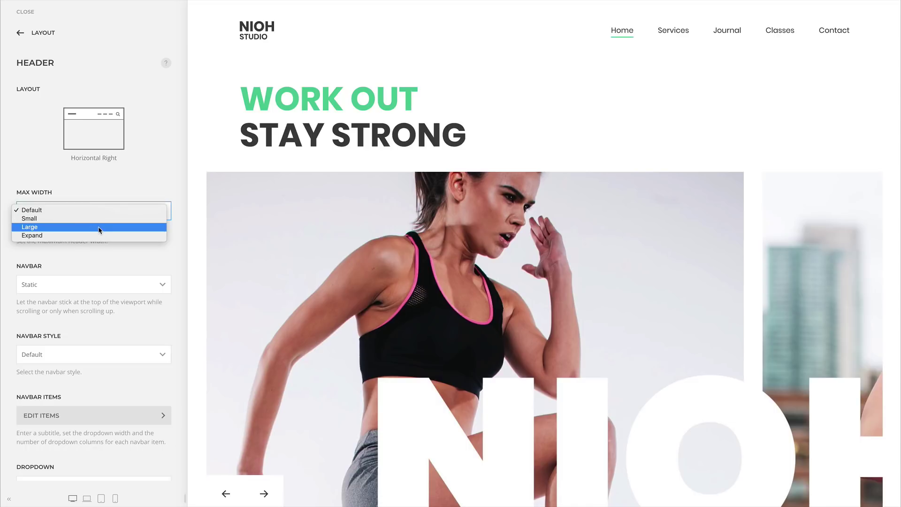
click(100, 227)
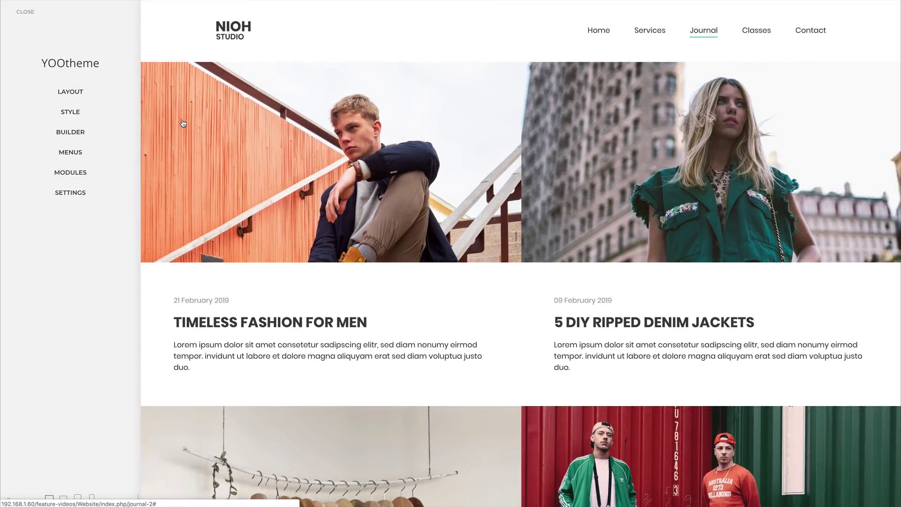
- Show the Footer Builder help videos from the Layout > Footer settings
click(93, 94)
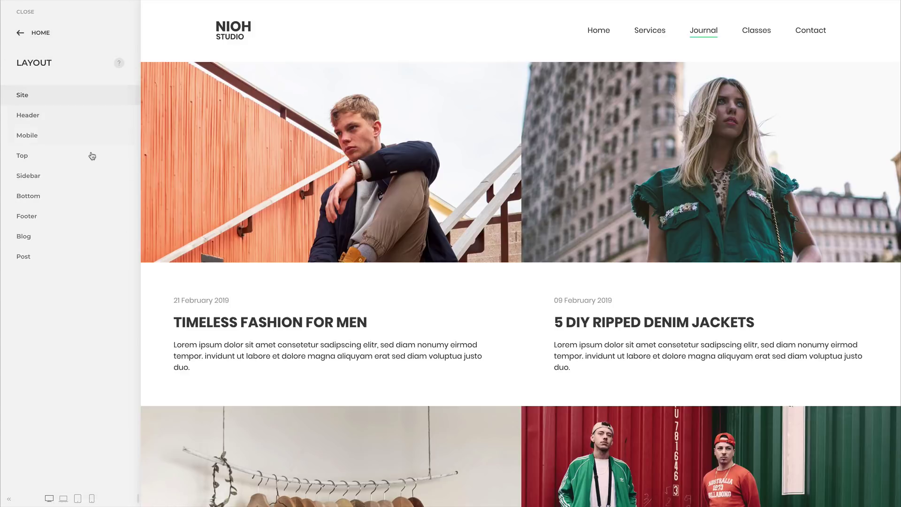
click(83, 213)
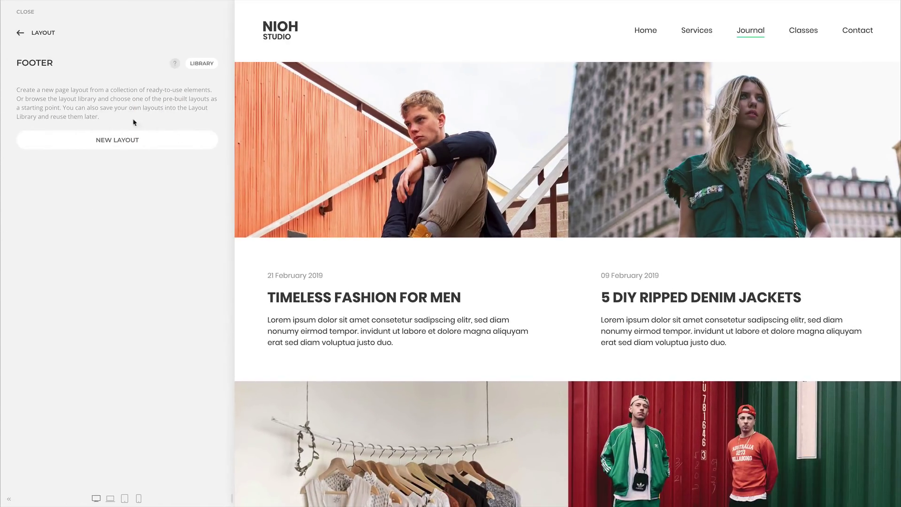
click(175, 66)
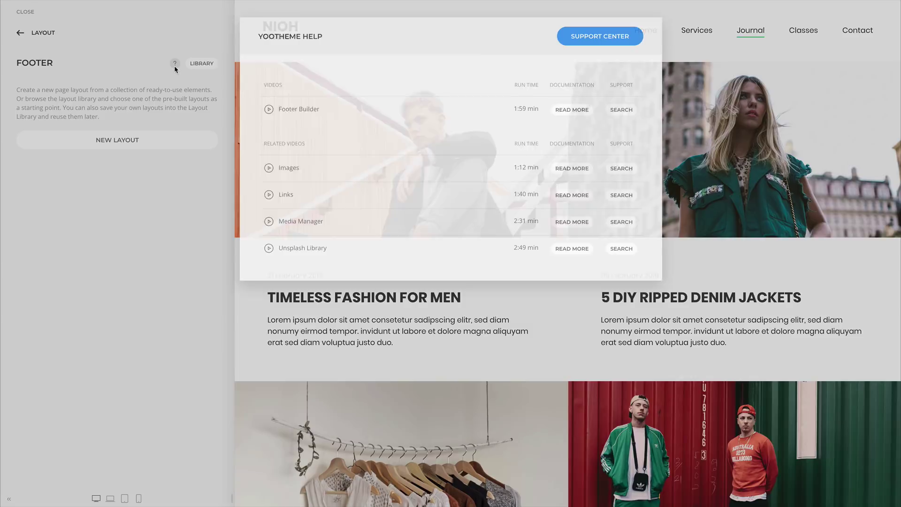